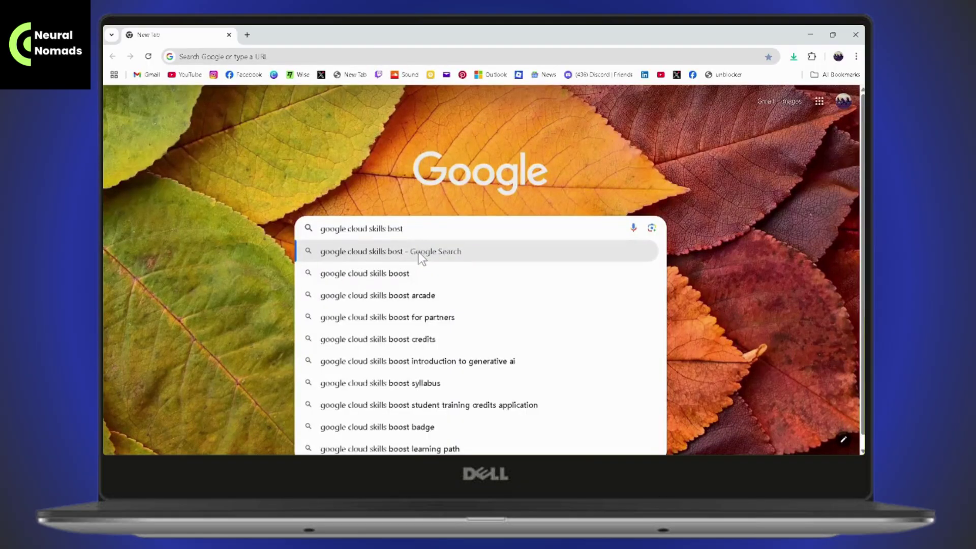
Search Google for 'google cloud skills boost' in Chrome
{"action": "left_click", "coordinate": [419, 252]}
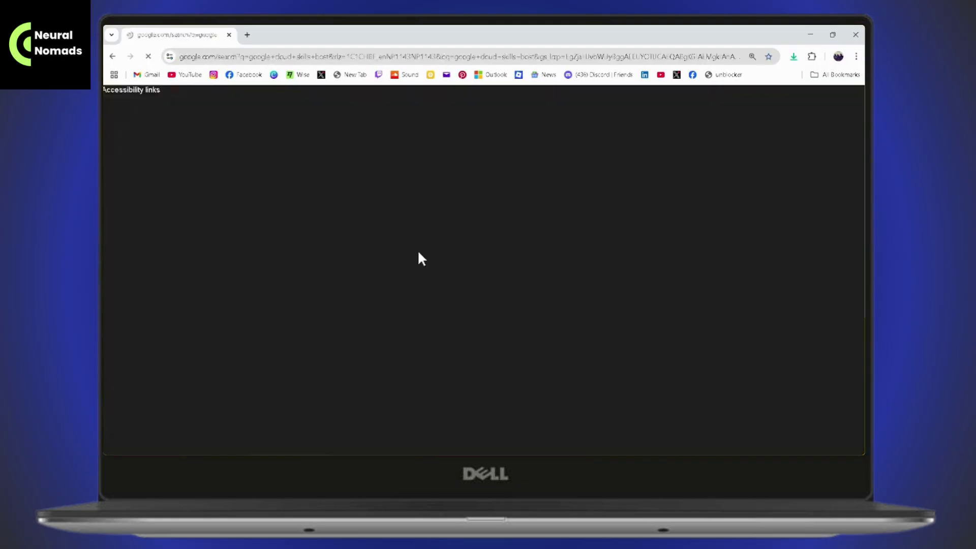
{"action": "left_click", "coordinate": [379, 185]}
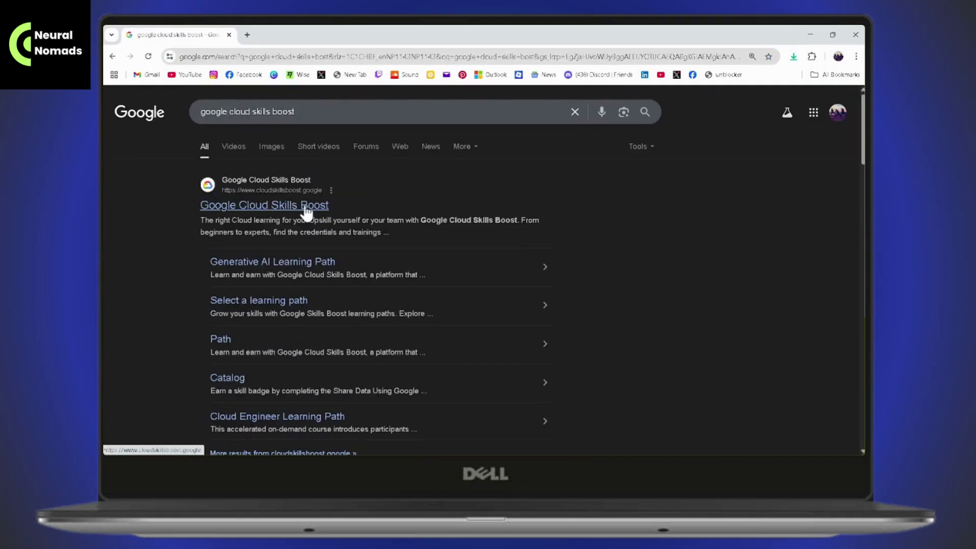
Open the Skills Boost site and sign in with the chosen Google account
{"action": "left_click", "coordinate": [309, 206]}
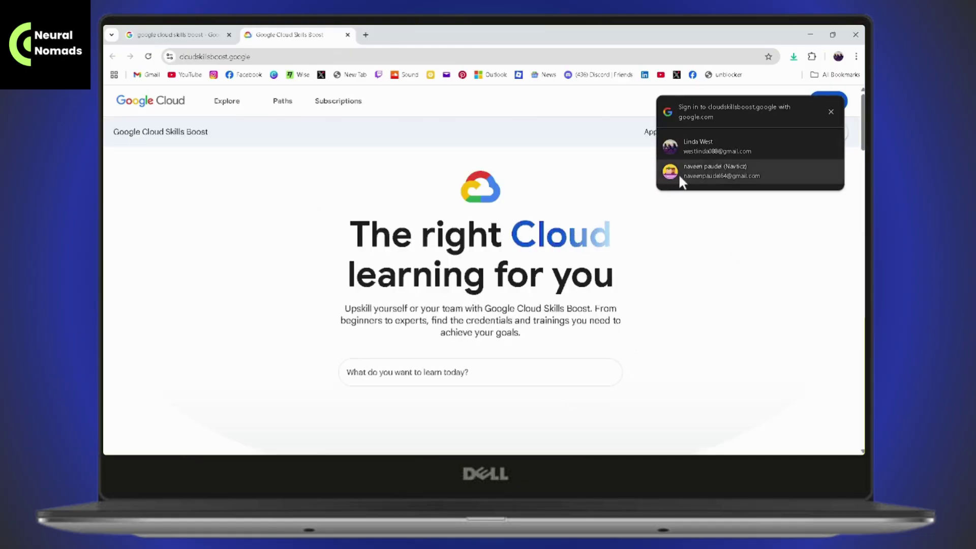
{"action": "left_click", "coordinate": [704, 149]}
{"action": "left_click", "coordinate": [721, 171]}
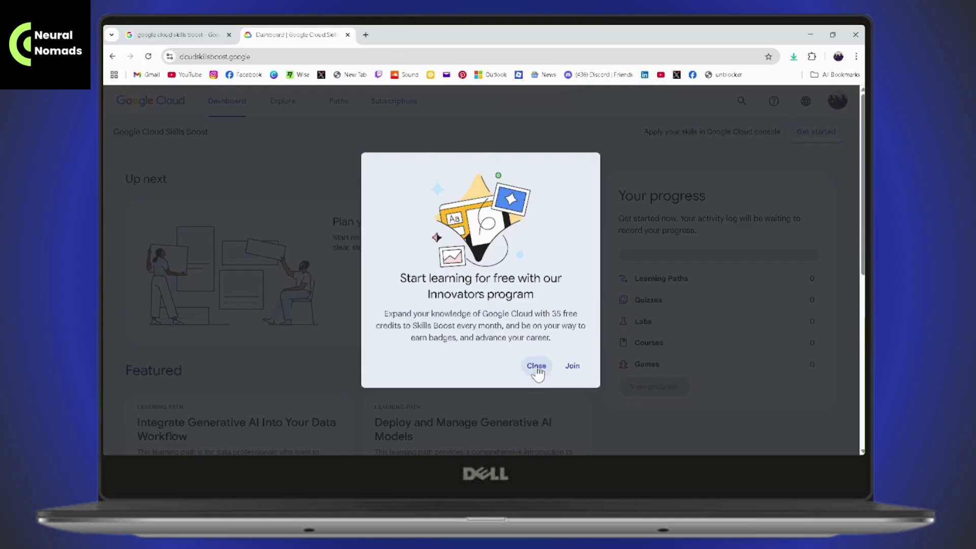
Submit a September date of birth for eligibility and dismiss the all-set confirmation
{"action": "left_click", "coordinate": [537, 368]}
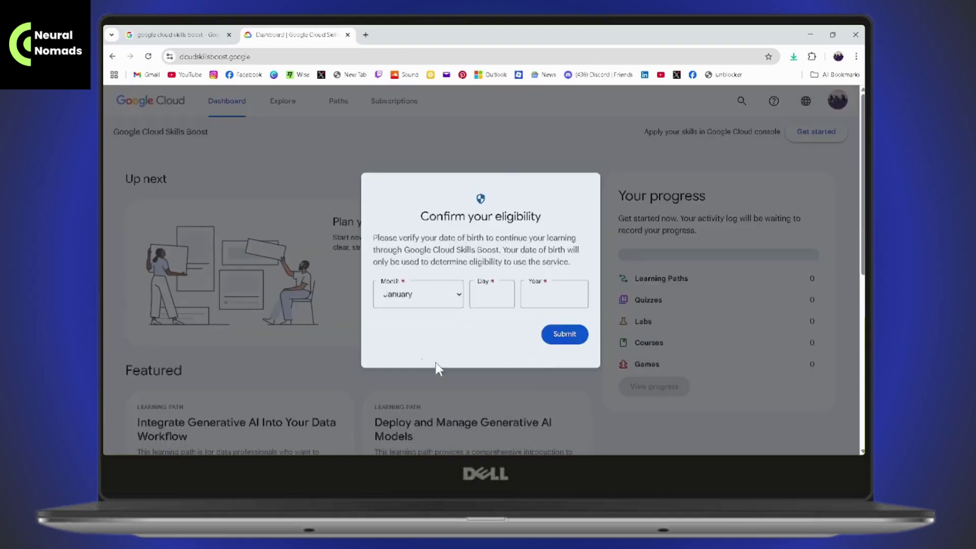
{"action": "left_click", "coordinate": [419, 293]}
{"action": "left_click", "coordinate": [415, 236]}
{"action": "left_click", "coordinate": [492, 294]}
{"action": "type", "text": "21"}
{"action": "key", "text": "Tab"}
{"action": "type", "text": "2003"}
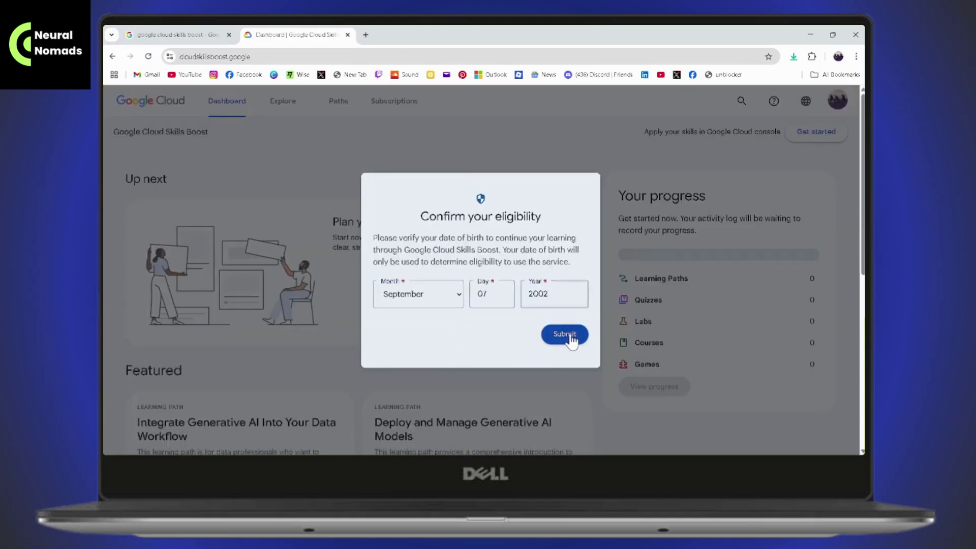
{"action": "left_click", "coordinate": [572, 333]}
{"action": "left_click", "coordinate": [491, 334]}
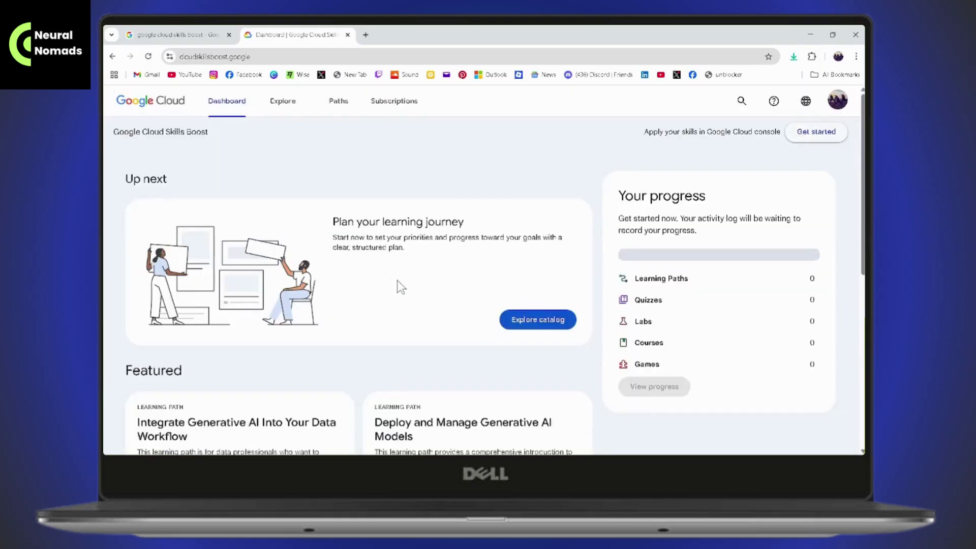
{"action": "scroll", "coordinate": [506, 301], "scroll_direction": "down", "scroll_amount": 10}
{"action": "scroll", "coordinate": [496, 293], "scroll_direction": "up", "scroll_amount": 10}
Filter the Explore catalog by Format to Lab, showing 833 results
{"action": "left_click", "coordinate": [291, 106]}
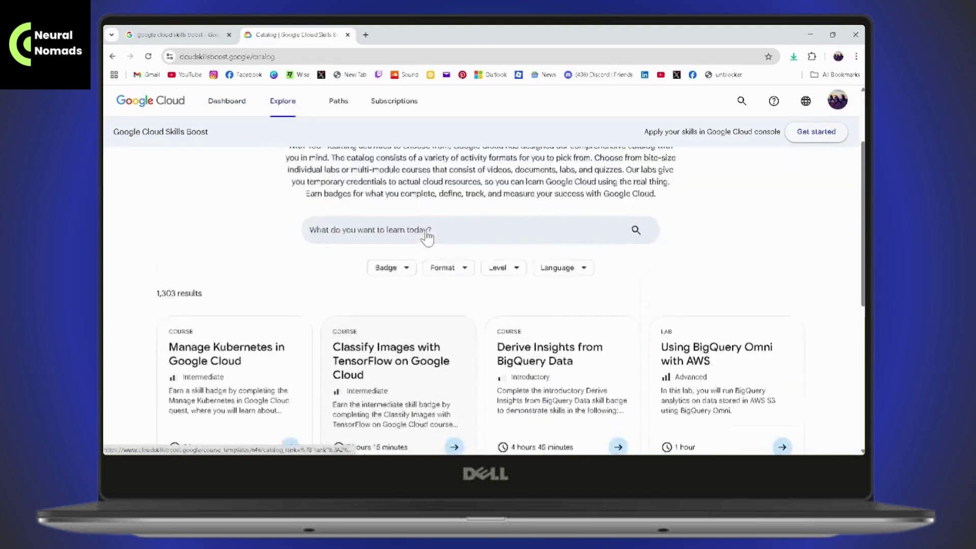
{"action": "left_click", "coordinate": [458, 276]}
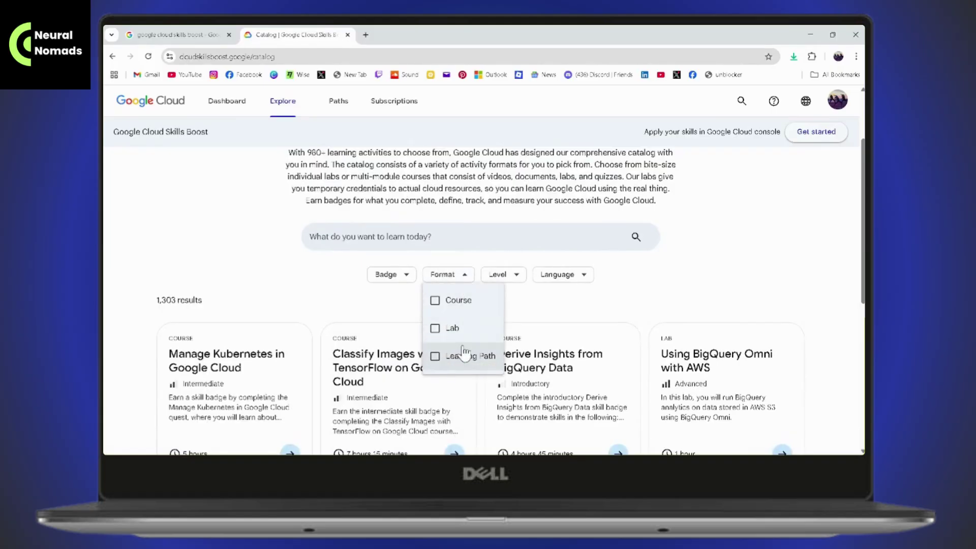
{"action": "left_click", "coordinate": [456, 331]}
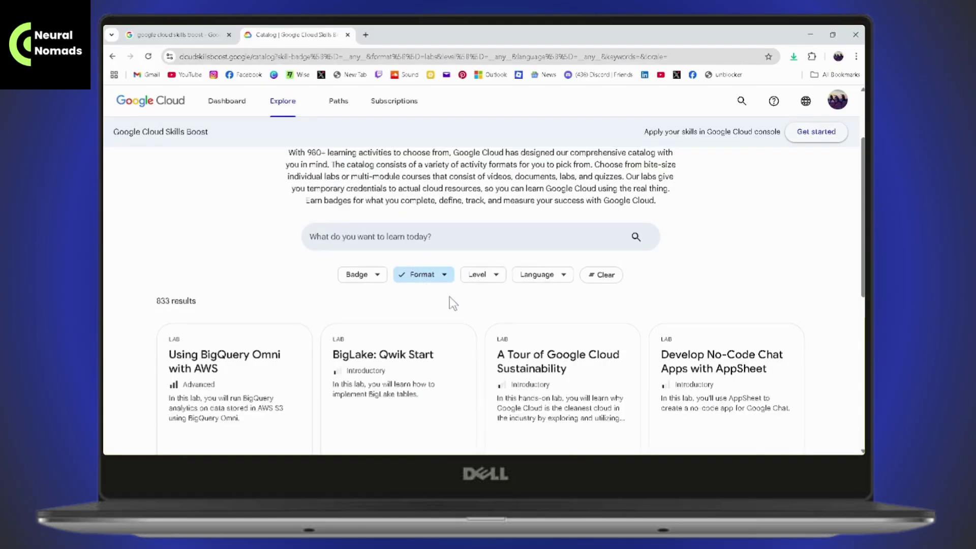
{"action": "scroll", "coordinate": [450, 302], "scroll_direction": "down", "scroll_amount": 2}
{"action": "scroll", "coordinate": [449, 298], "scroll_direction": "down", "scroll_amount": 2}
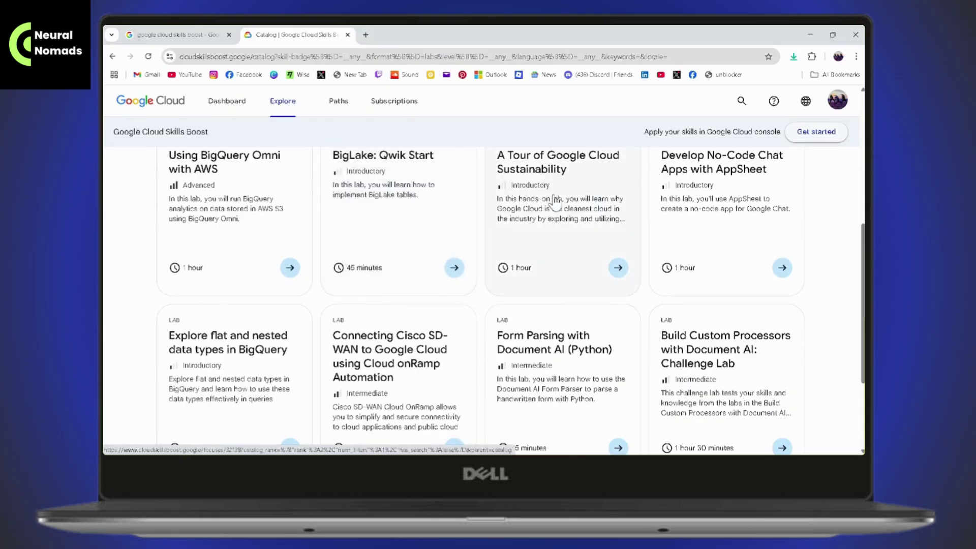
Start the 'A Tour of Google Cloud Sustainability' lab, passing the reCAPTCHA check
{"action": "left_click", "coordinate": [619, 366]}
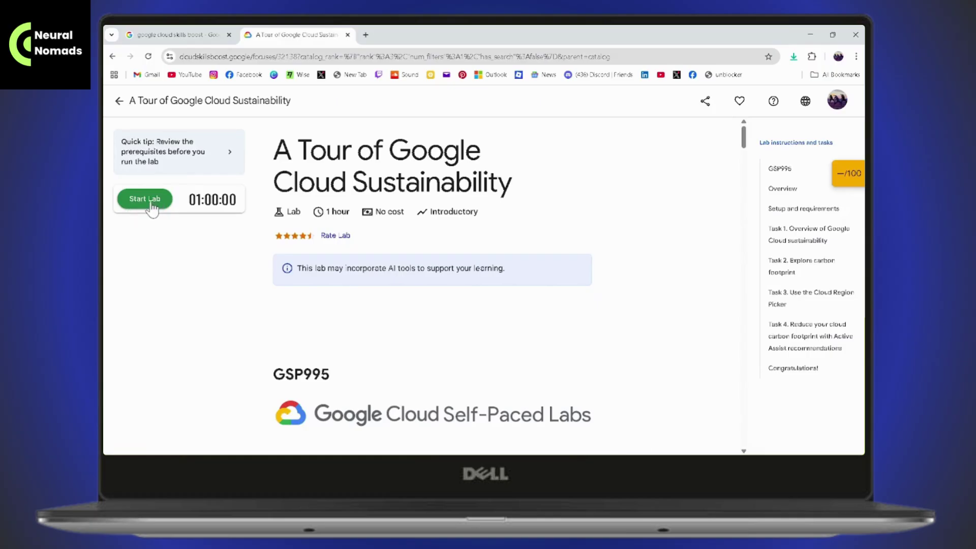
{"action": "left_click", "coordinate": [152, 202]}
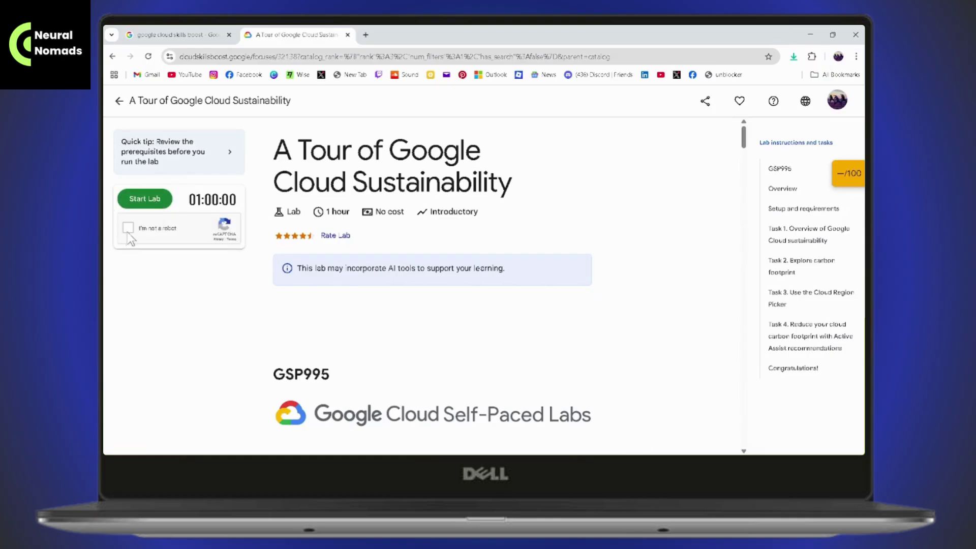
{"action": "left_click", "coordinate": [129, 227]}
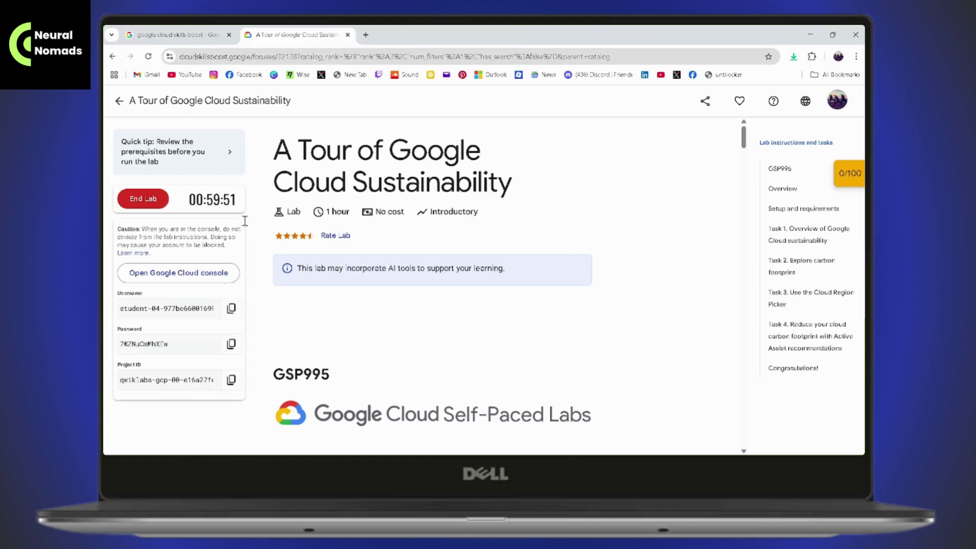
Add a new tab, then close the search and lab tabs, leaving it alone
{"action": "left_click", "coordinate": [365, 34]}
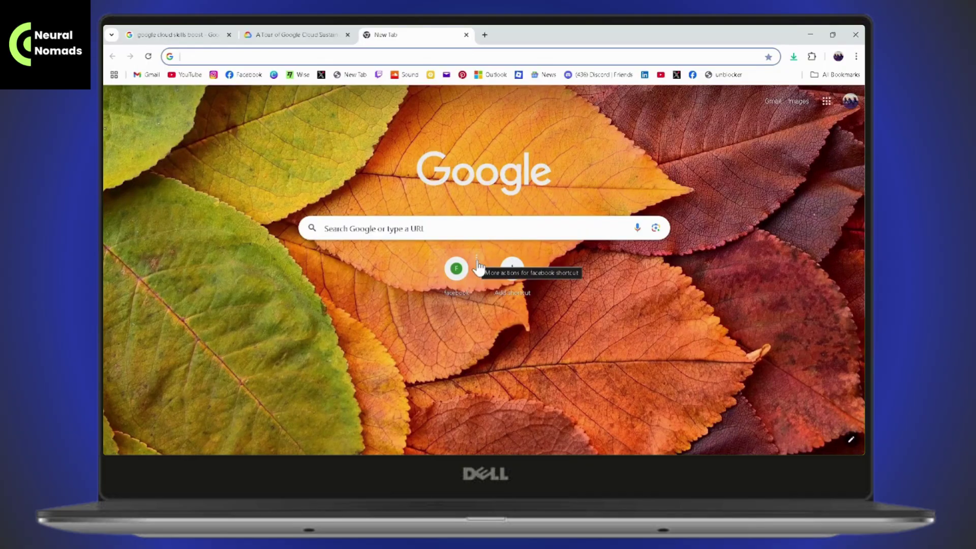
{"action": "left_click", "coordinate": [296, 34]}
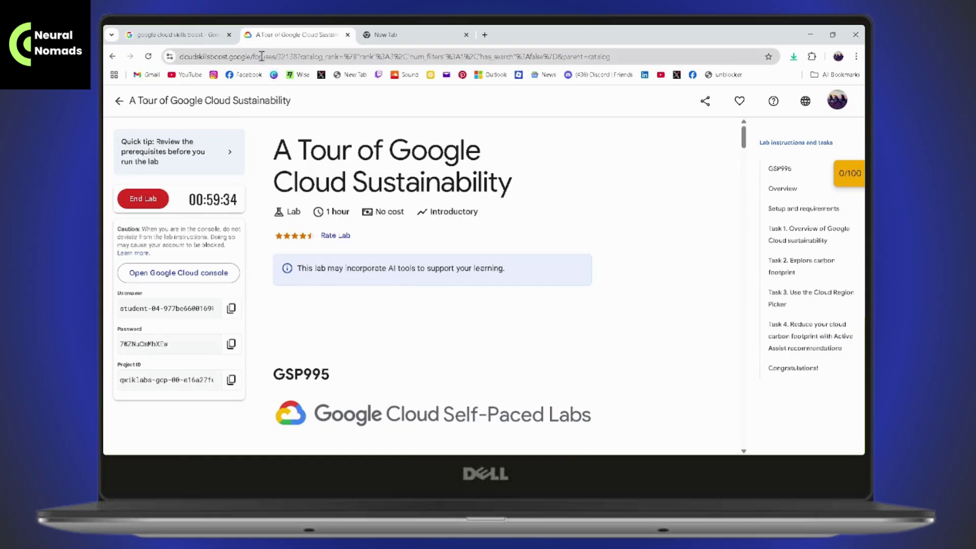
{"action": "left_click", "coordinate": [439, 33]}
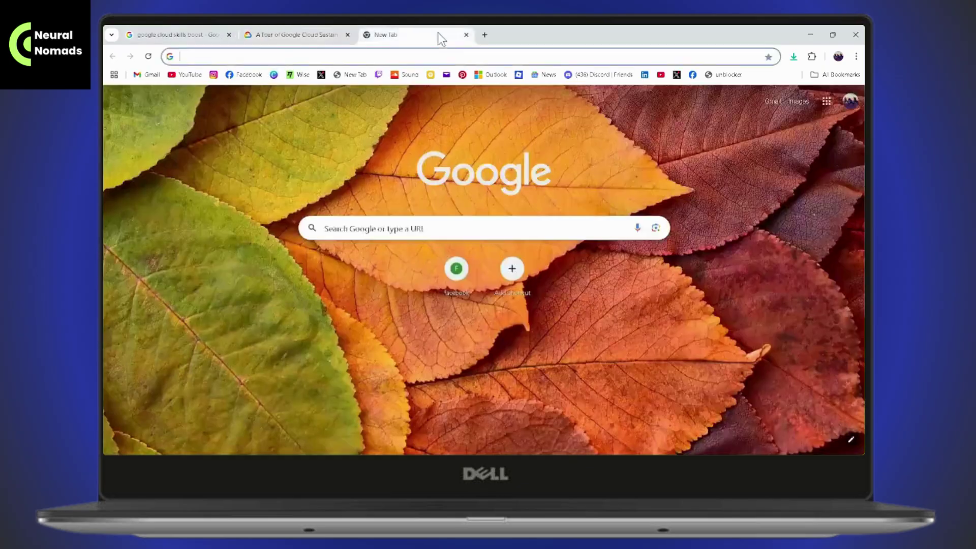
{"action": "left_click", "coordinate": [228, 34]}
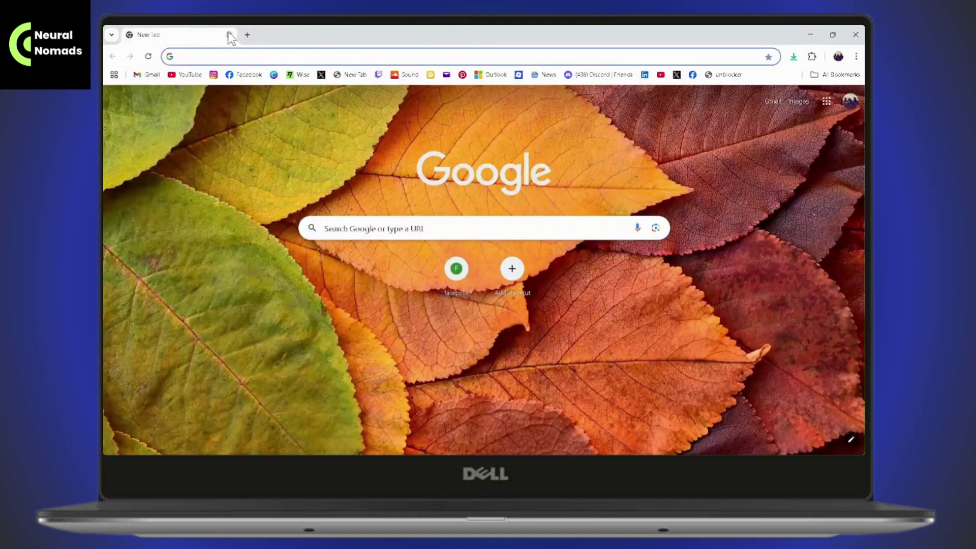